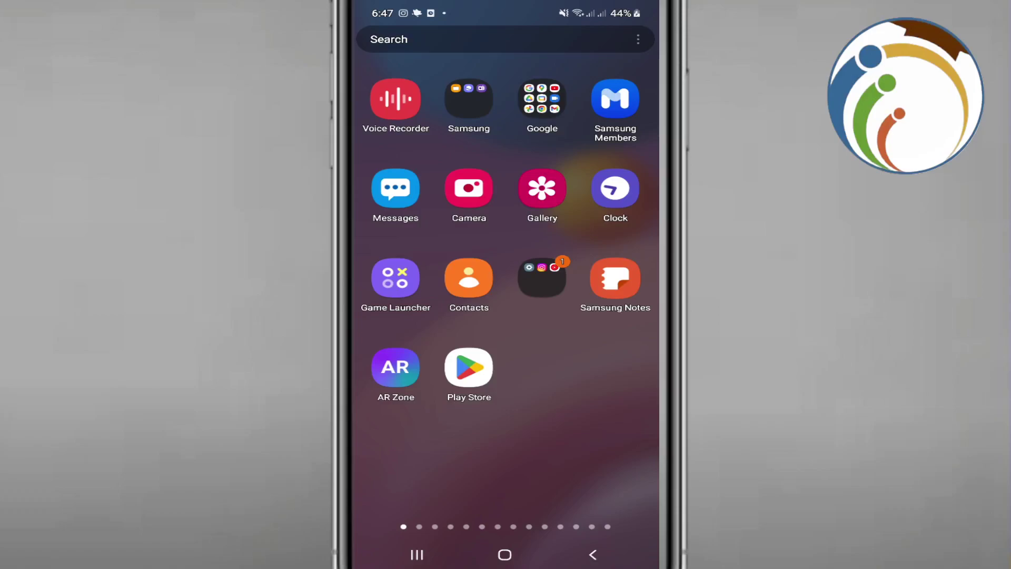
- Reopen Facebook from the recent apps on its Menu page
{"action": "left_click", "coordinate": [417, 554]}
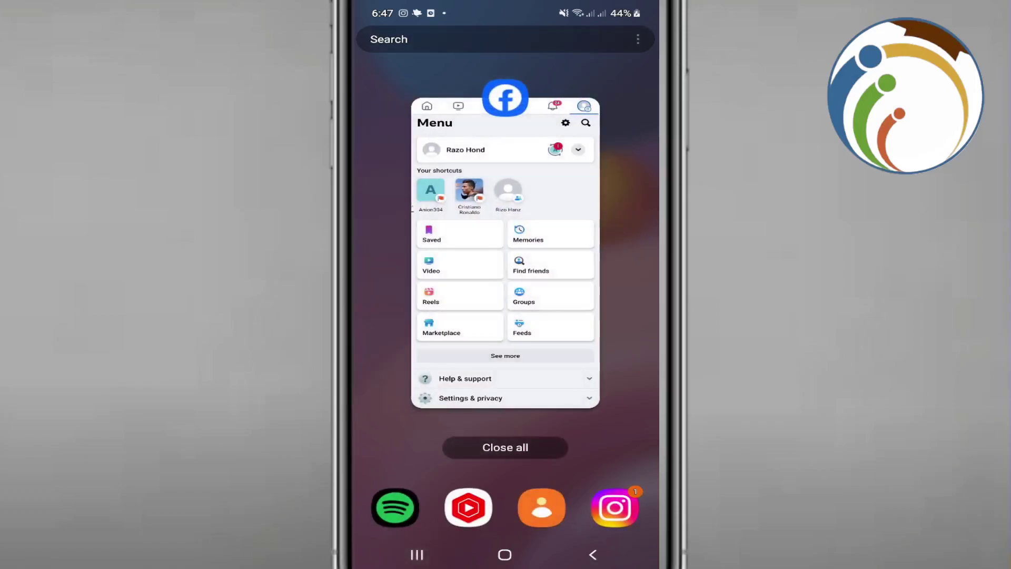
{"action": "left_click", "coordinate": [506, 261]}
{"action": "scroll", "coordinate": [506, 316], "scroll_direction": "down", "scroll_amount": 3}
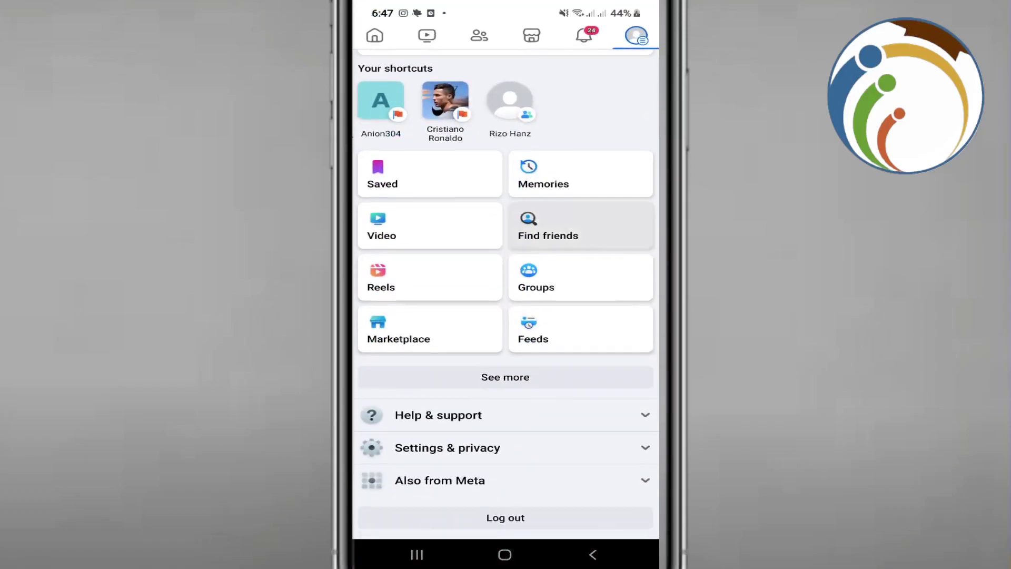
{"action": "scroll", "coordinate": [505, 317], "scroll_direction": "up", "scroll_amount": 3}
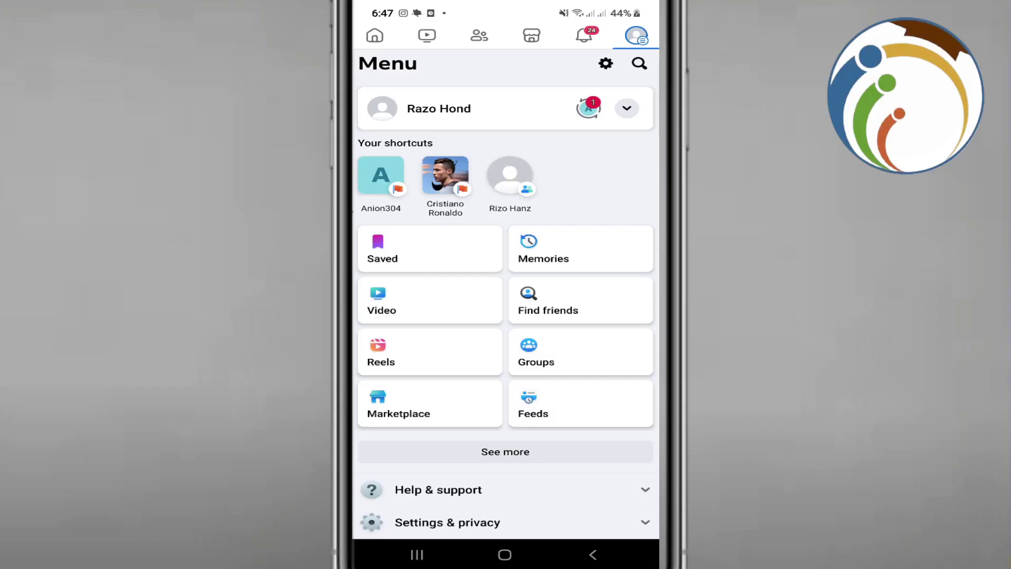
- Close Facebook, open the app drawer and search the apps for "sett"
{"action": "left_click", "coordinate": [416, 555]}
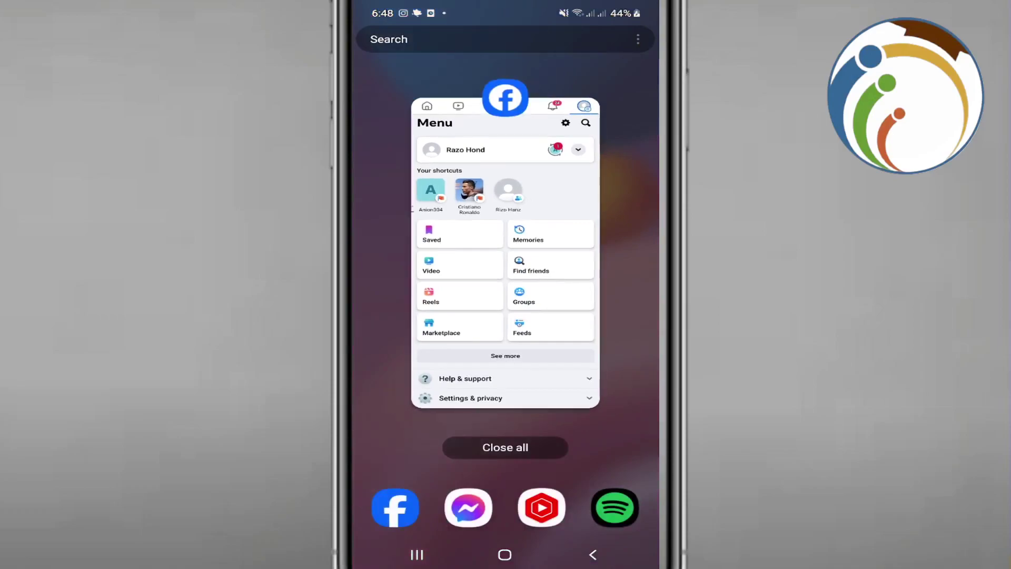
{"action": "left_click", "coordinate": [505, 447]}
{"action": "left_click_drag", "start_coordinate": [505, 474], "coordinate": [505, 237]}
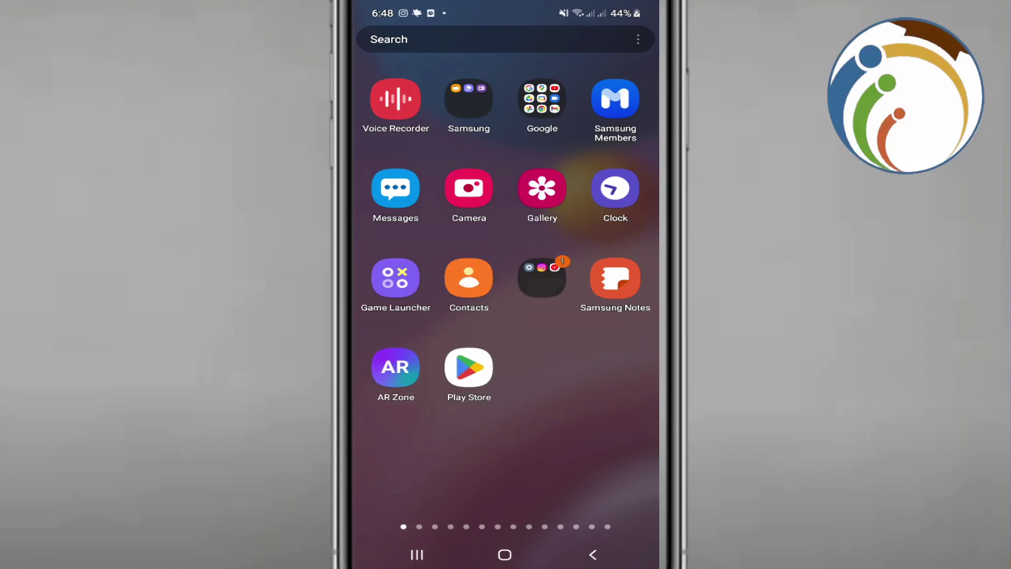
{"action": "left_click", "coordinate": [389, 39]}
{"action": "type", "text": "sett"}
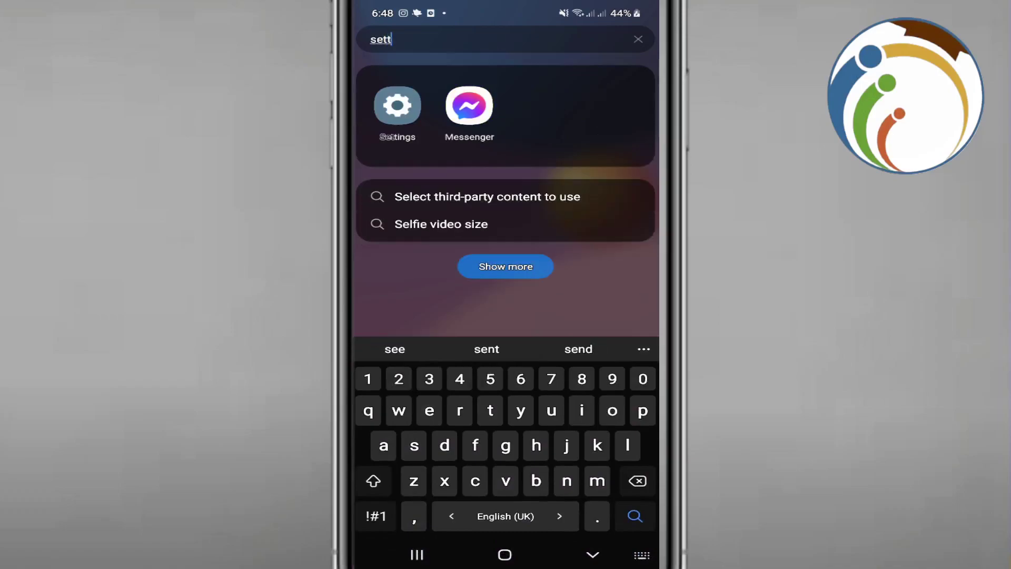
- Launch Settings from the "sett" search results
{"action": "left_click", "coordinate": [397, 105]}
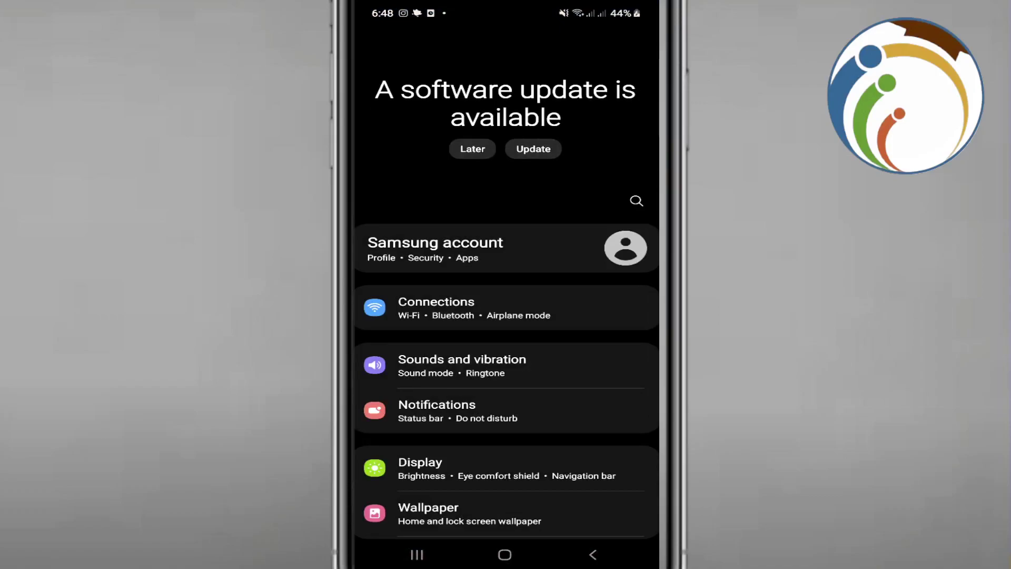
{"action": "scroll", "coordinate": [506, 316], "scroll_direction": "down", "scroll_amount": 5}
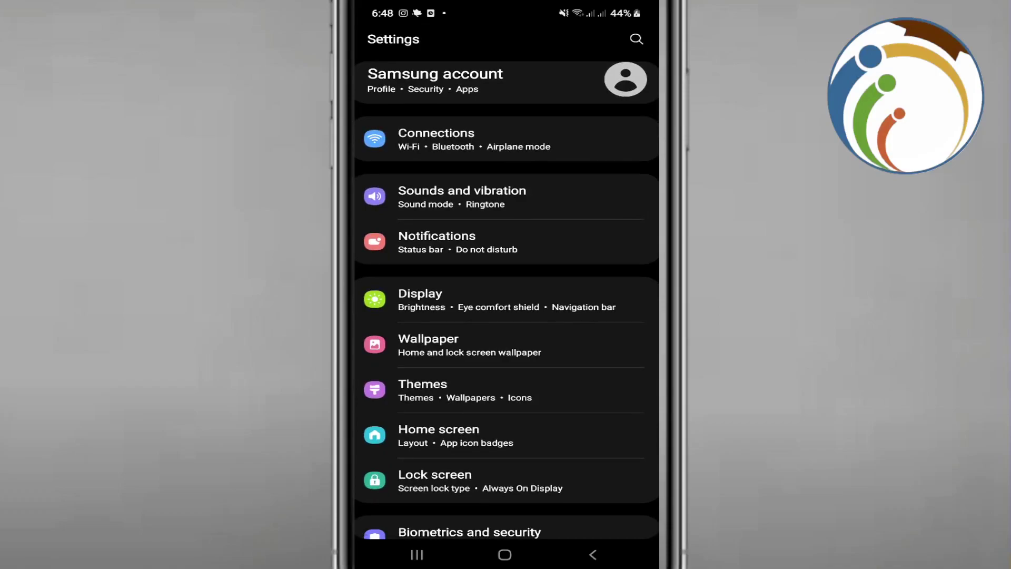
- Open the Display page and browse its options down to Font size and style
{"action": "left_click", "coordinate": [505, 300]}
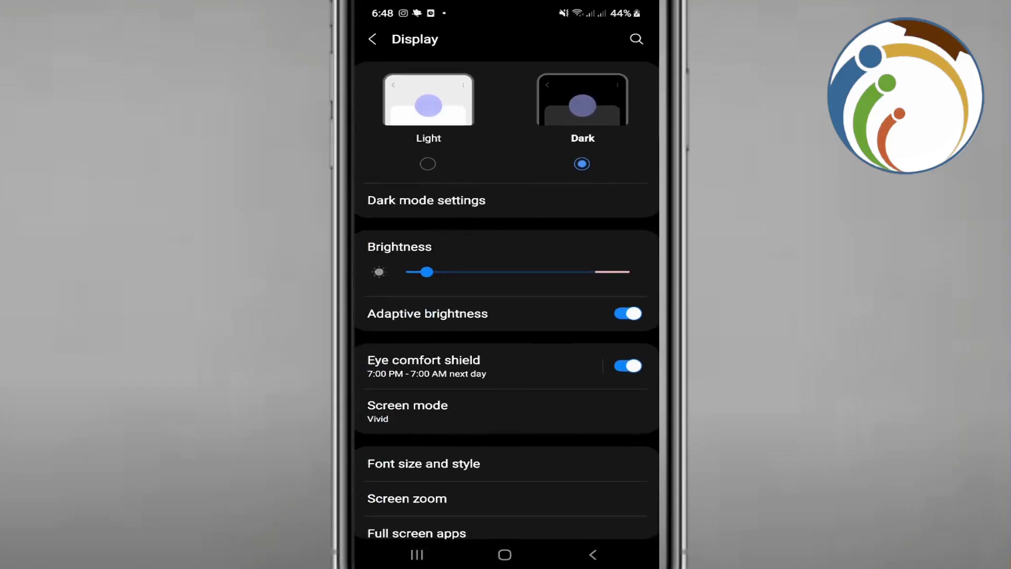
{"action": "scroll", "coordinate": [506, 316], "scroll_direction": "up", "scroll_amount": 3}
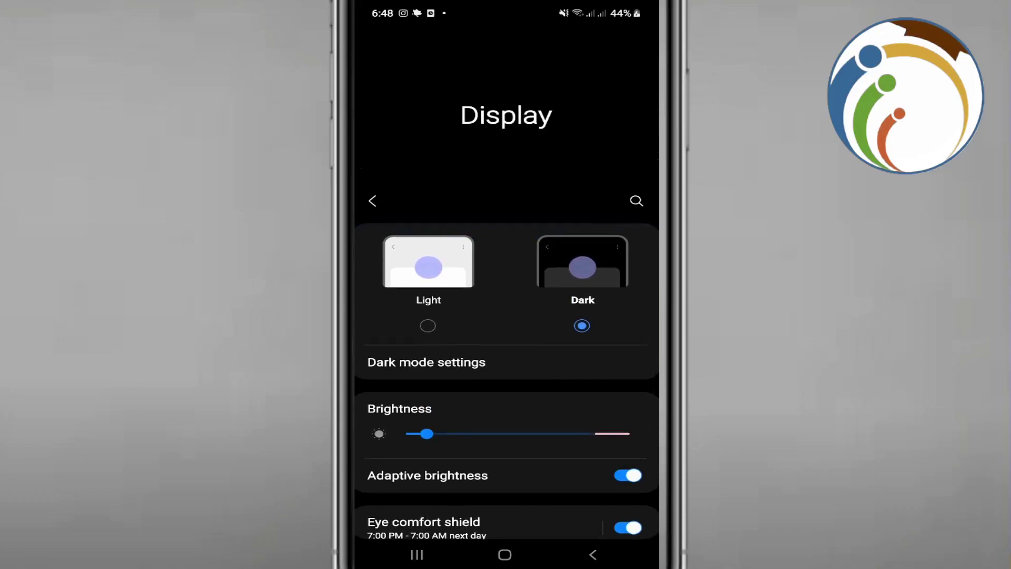
{"action": "scroll", "coordinate": [506, 316], "scroll_direction": "down", "scroll_amount": 3}
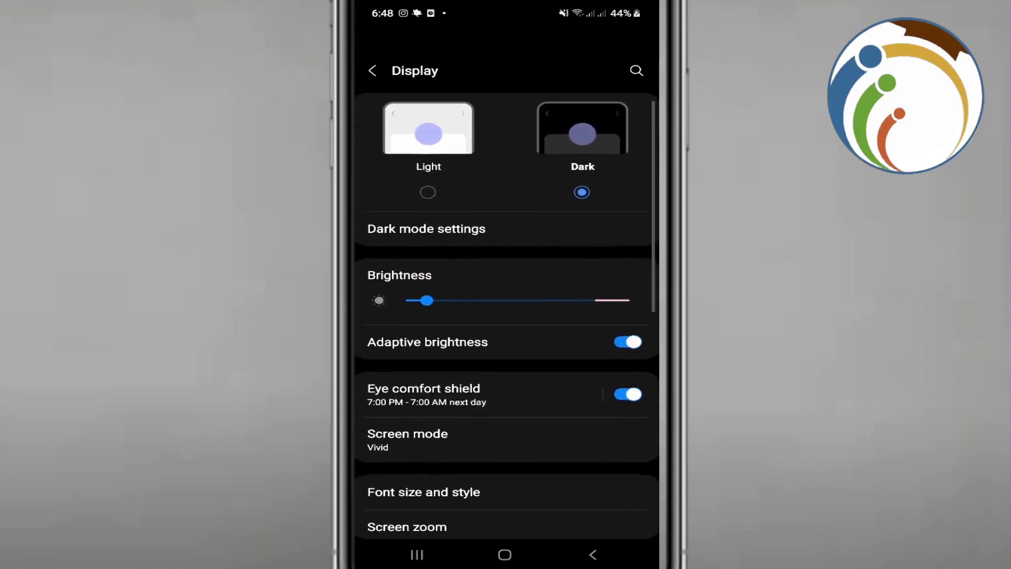
{"action": "scroll", "coordinate": [506, 300], "scroll_direction": "down", "scroll_amount": 3}
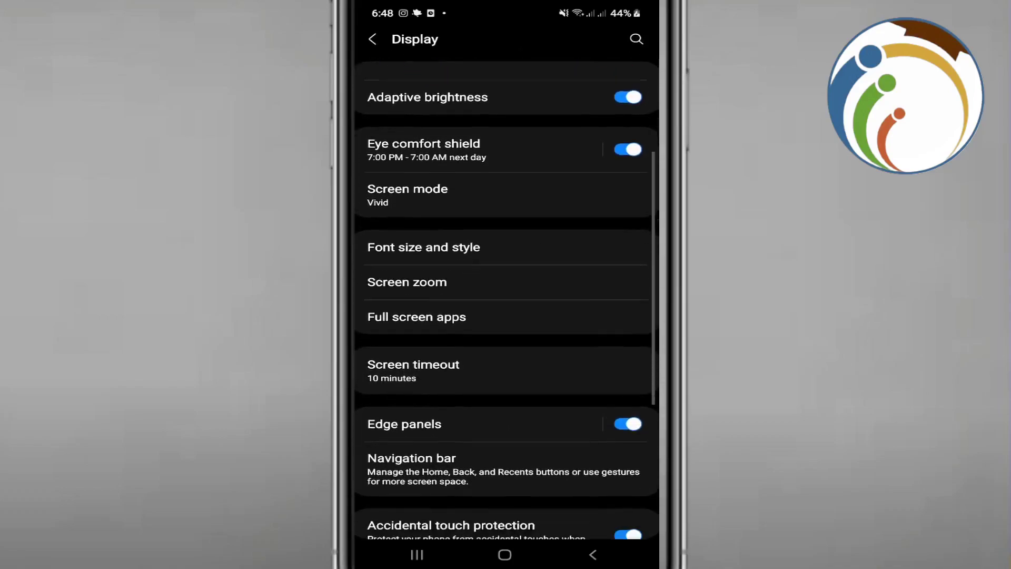
{"action": "scroll", "coordinate": [506, 301], "scroll_direction": "down", "scroll_amount": 1}
{"action": "scroll", "coordinate": [506, 301], "scroll_direction": "down", "scroll_amount": 2}
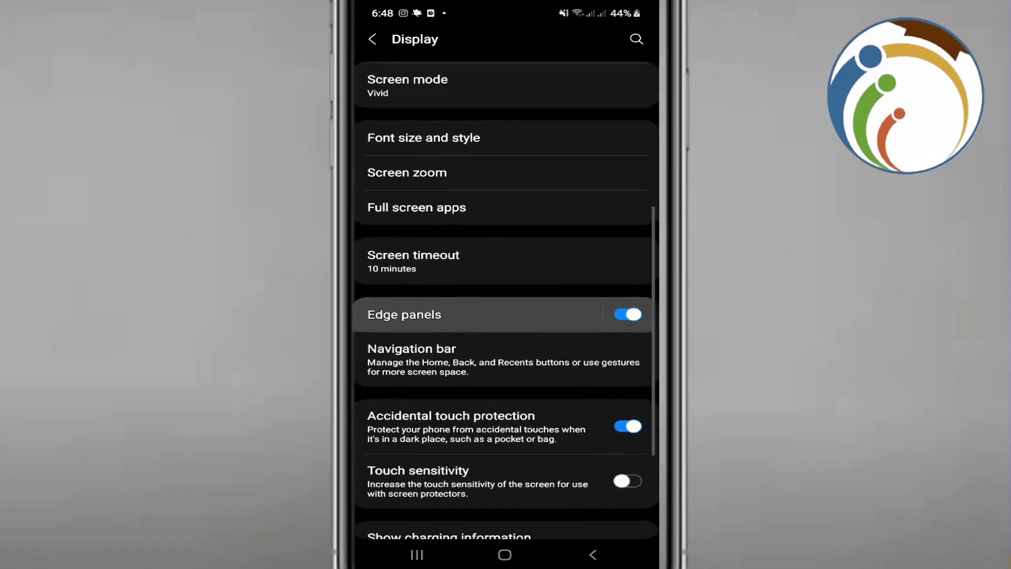
{"action": "scroll", "coordinate": [506, 316], "scroll_direction": "down", "scroll_amount": 2}
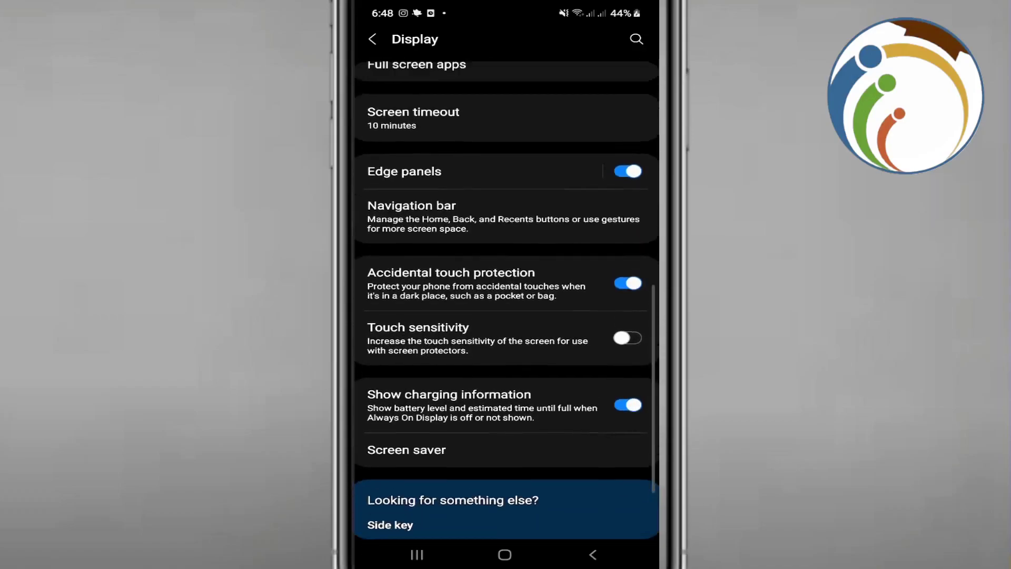
{"action": "scroll", "coordinate": [506, 316], "scroll_direction": "up", "scroll_amount": 3}
{"action": "scroll", "coordinate": [506, 301], "scroll_direction": "up", "scroll_amount": 1}
{"action": "scroll", "coordinate": [506, 301], "scroll_direction": "up", "scroll_amount": 1}
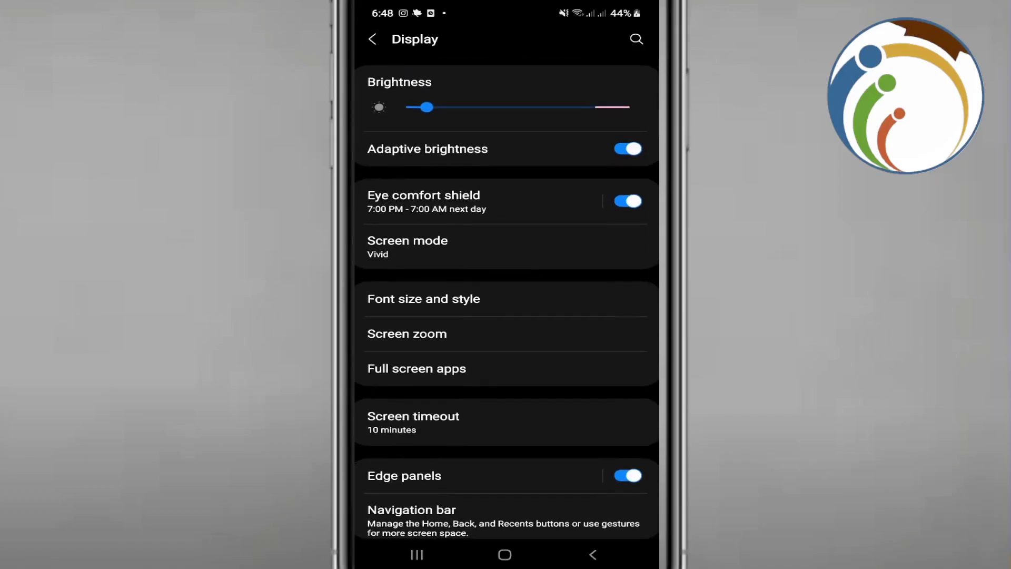
- Under Font size and style, select SamsungOne as the font style
{"action": "left_click", "coordinate": [424, 298]}
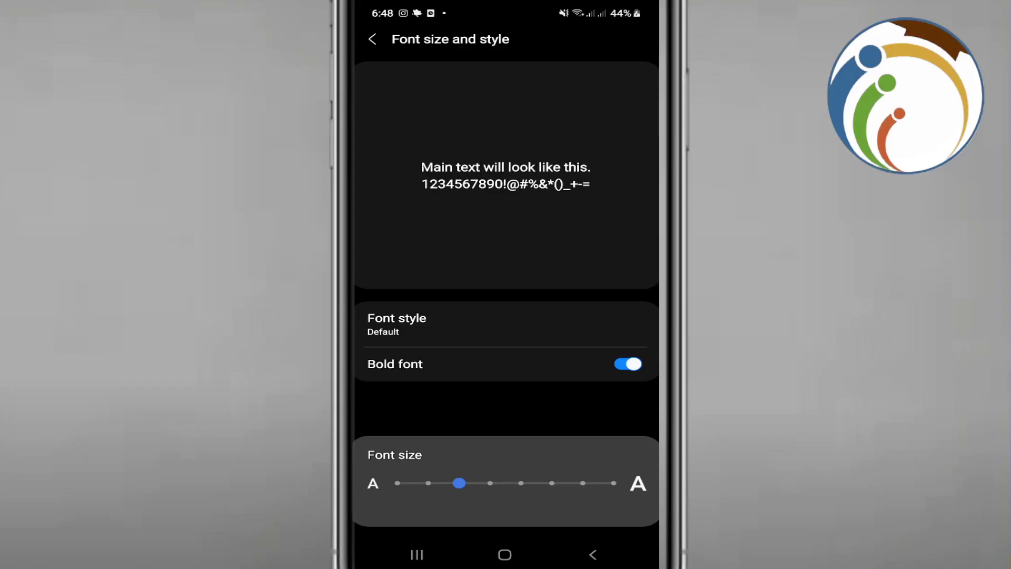
{"action": "left_click", "coordinate": [397, 325]}
{"action": "left_click", "coordinate": [441, 114]}
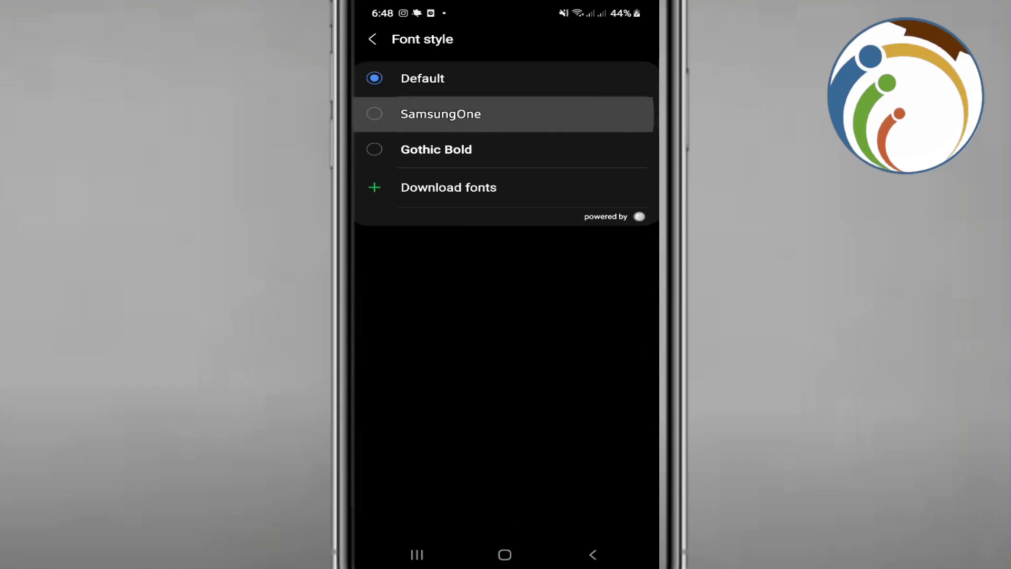
{"action": "left_click", "coordinate": [440, 114]}
- Check Facebook, then return to Settings and select the Gothic Bold font style
{"action": "left_click", "coordinate": [416, 554]}
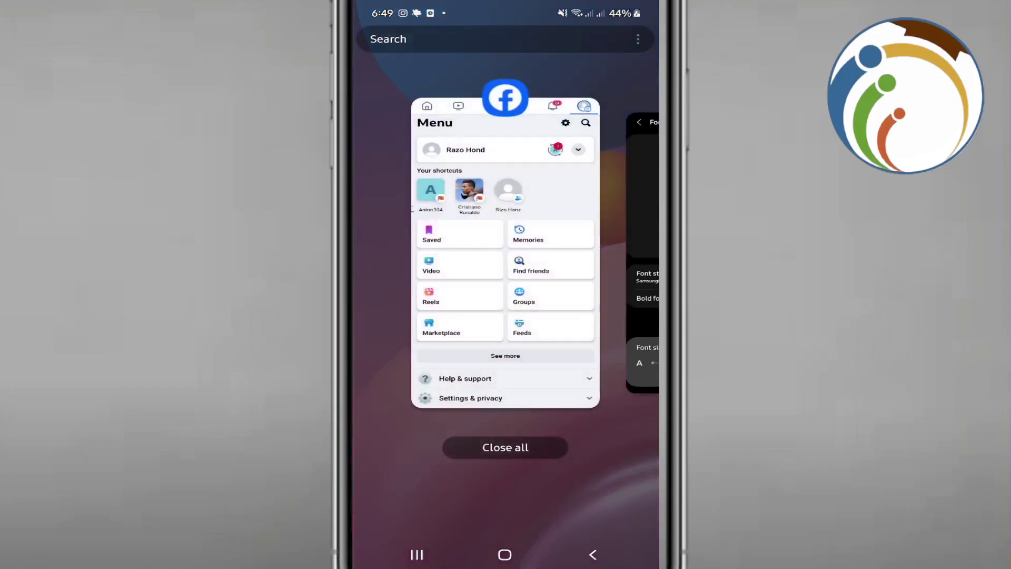
{"action": "left_click", "coordinate": [504, 248]}
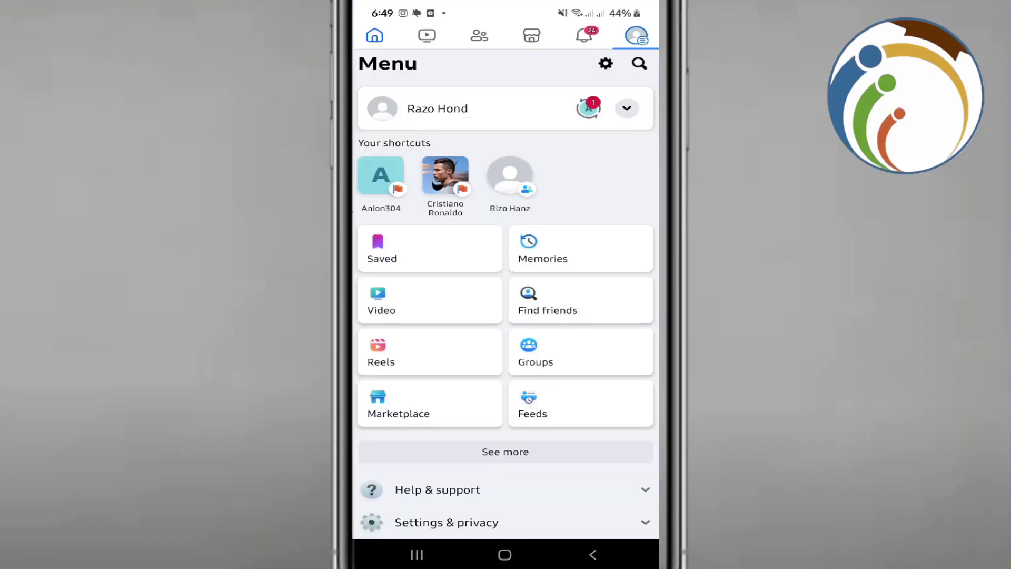
{"action": "left_click", "coordinate": [417, 554]}
{"action": "left_click", "coordinate": [483, 245]}
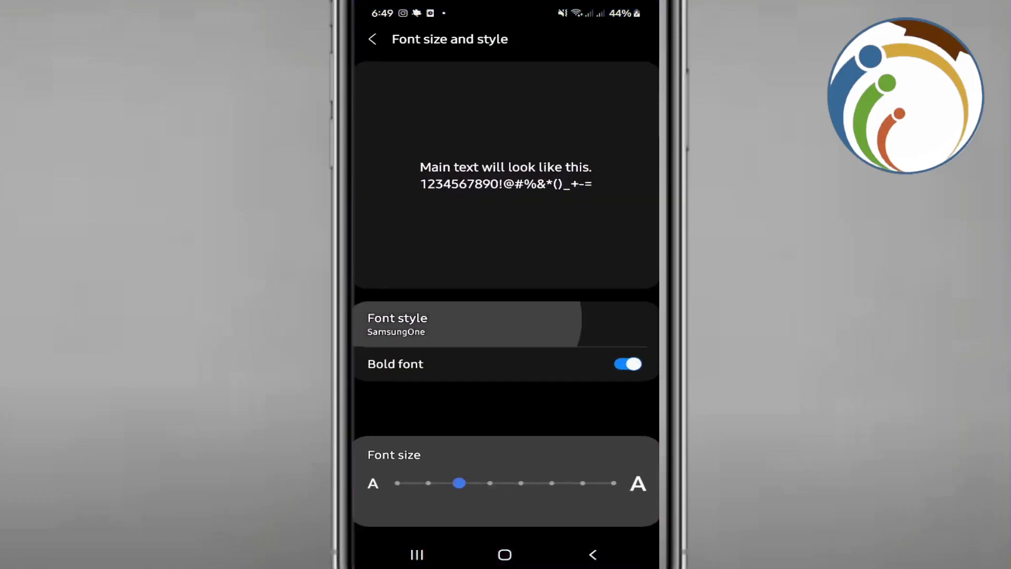
{"action": "left_click", "coordinate": [466, 325]}
{"action": "left_click", "coordinate": [436, 149]}
- Reopen Facebook's Menu to preview it in Gothic Bold
{"action": "left_click", "coordinate": [416, 554]}
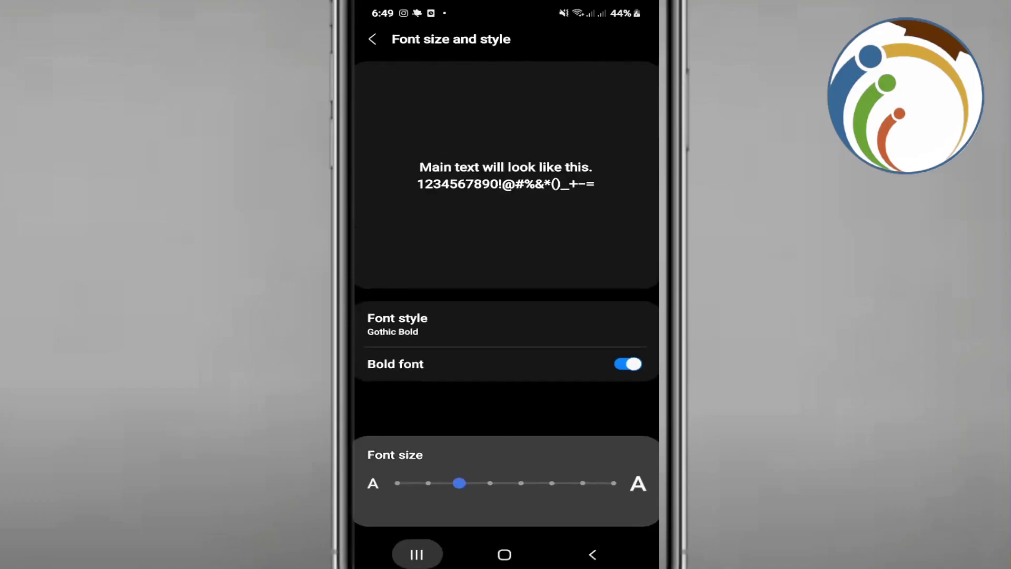
{"action": "left_click_drag", "start_coordinate": [443, 317], "coordinate": [569, 316]}
{"action": "left_click", "coordinate": [502, 249]}
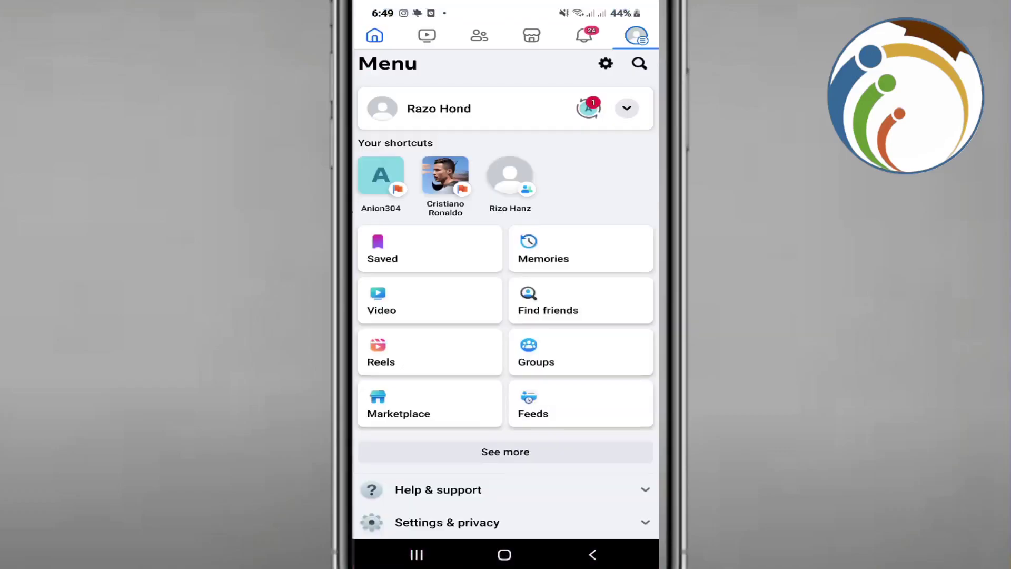
{"action": "left_click_drag", "start_coordinate": [429, 300], "coordinate": [429, 265]}
- Return to the Font style choices and restore Default
{"action": "left_click", "coordinate": [416, 554]}
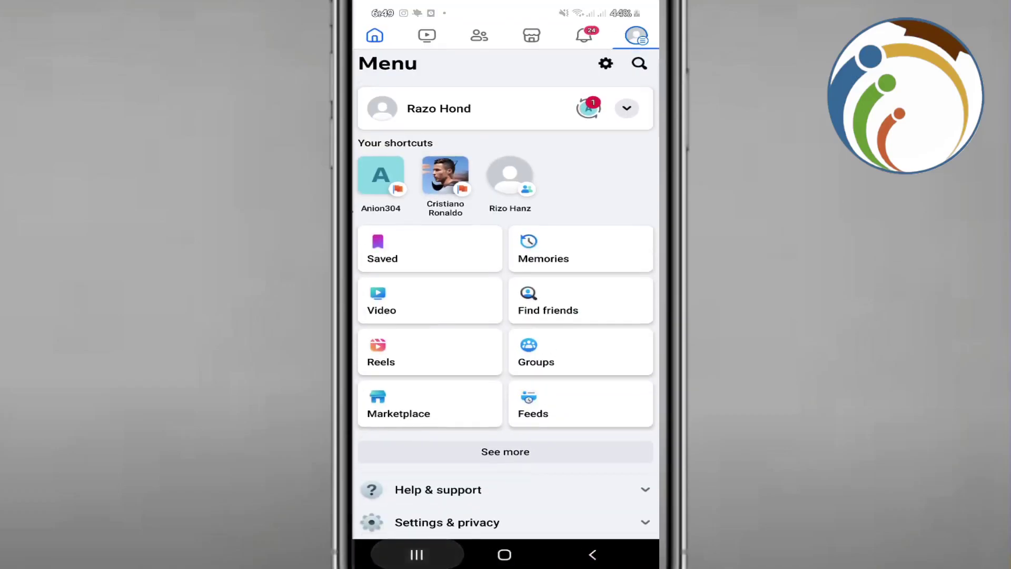
{"action": "left_click", "coordinate": [506, 253]}
{"action": "left_click", "coordinate": [398, 319]}
{"action": "left_click", "coordinate": [422, 89]}
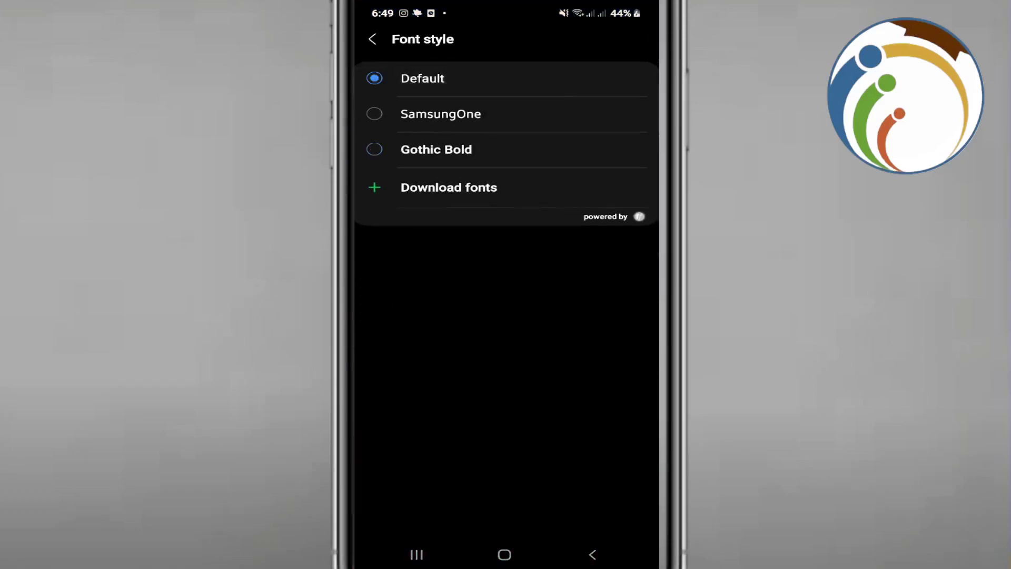
- Switch to Facebook's Menu to view it in the Default font
{"action": "left_click", "coordinate": [372, 49]}
{"action": "left_click", "coordinate": [416, 554]}
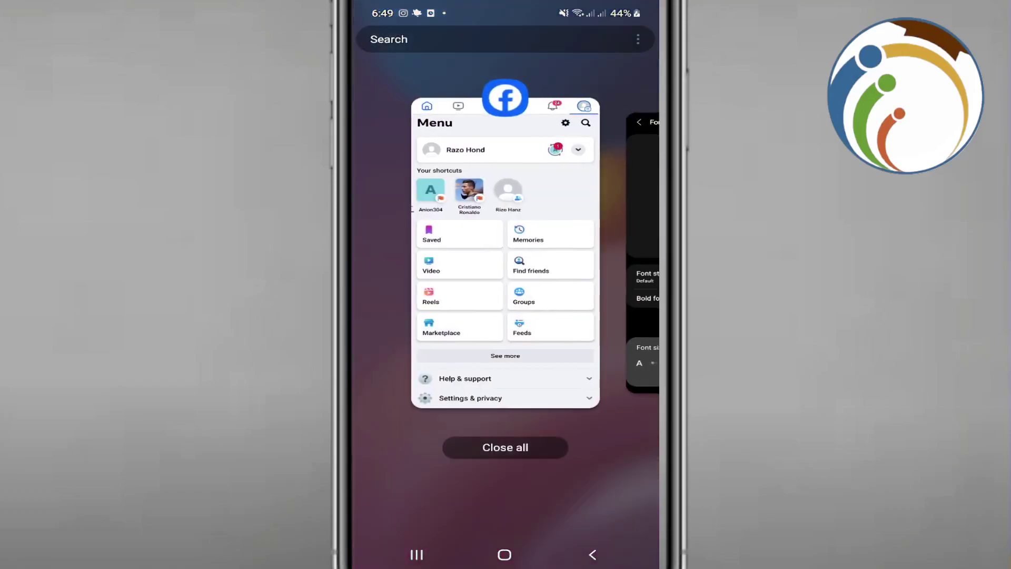
{"action": "left_click", "coordinate": [487, 253]}
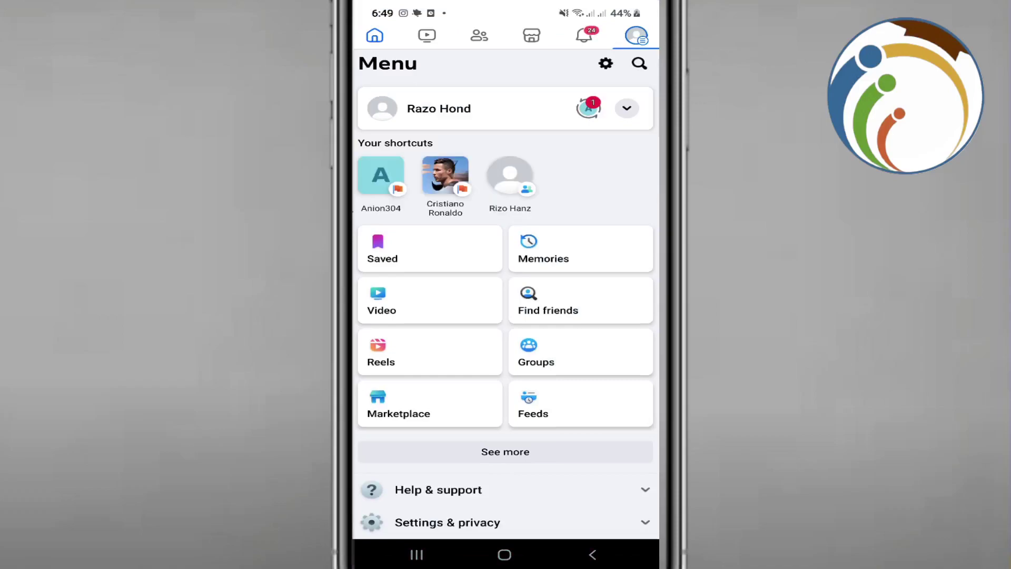
{"action": "scroll", "coordinate": [431, 351], "scroll_direction": "down", "scroll_amount": 1}
{"action": "scroll", "coordinate": [430, 352], "scroll_direction": "up", "scroll_amount": 1}
- Switch back to Settings and reopen the Font style choices
{"action": "left_click", "coordinate": [416, 556]}
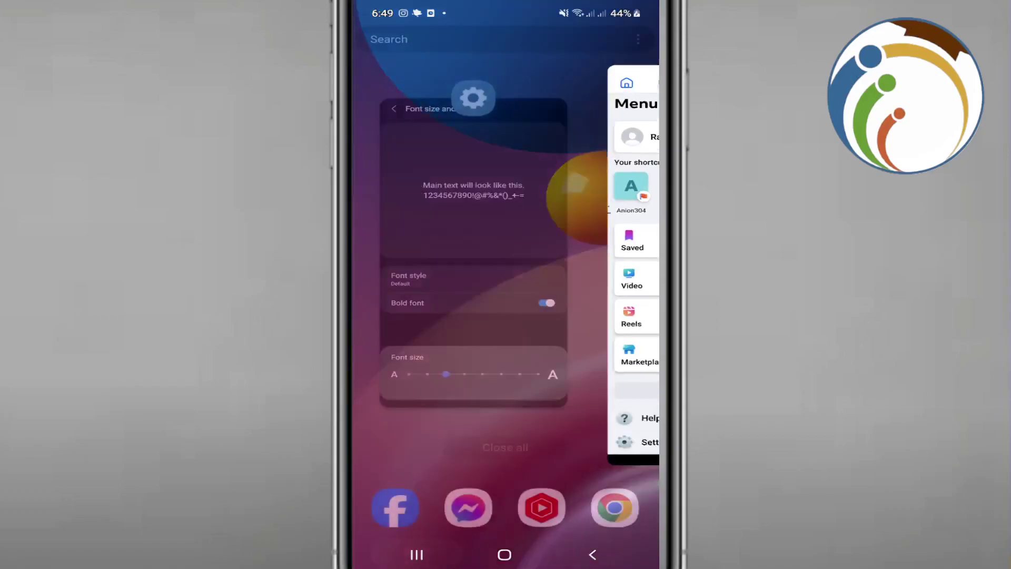
{"action": "left_click_drag", "start_coordinate": [442, 316], "coordinate": [601, 316]}
{"action": "left_click", "coordinate": [506, 237]}
{"action": "left_click", "coordinate": [419, 324]}
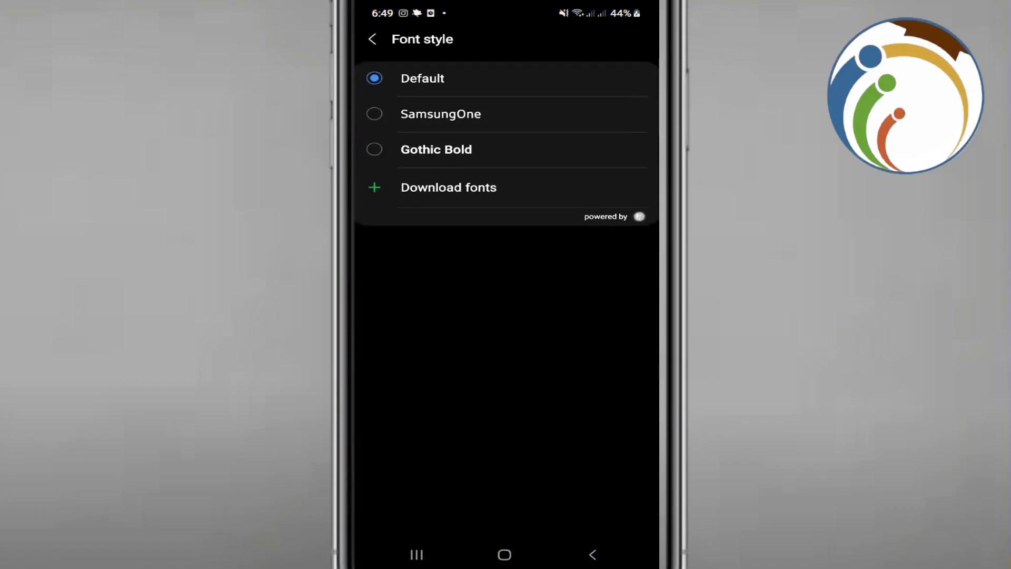
- Alternate between Facebook's Menu and Font style settings, ending on Facebook
{"action": "left_click", "coordinate": [417, 554]}
{"action": "left_click_drag", "start_coordinate": [443, 316], "coordinate": [601, 316]}
{"action": "left_click", "coordinate": [506, 246]}
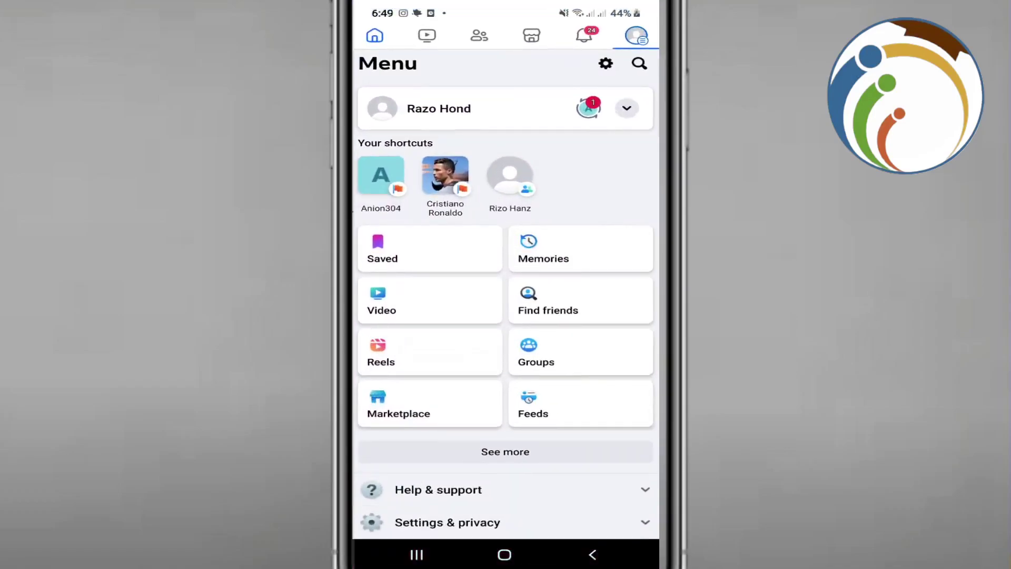
{"action": "left_click", "coordinate": [417, 555]}
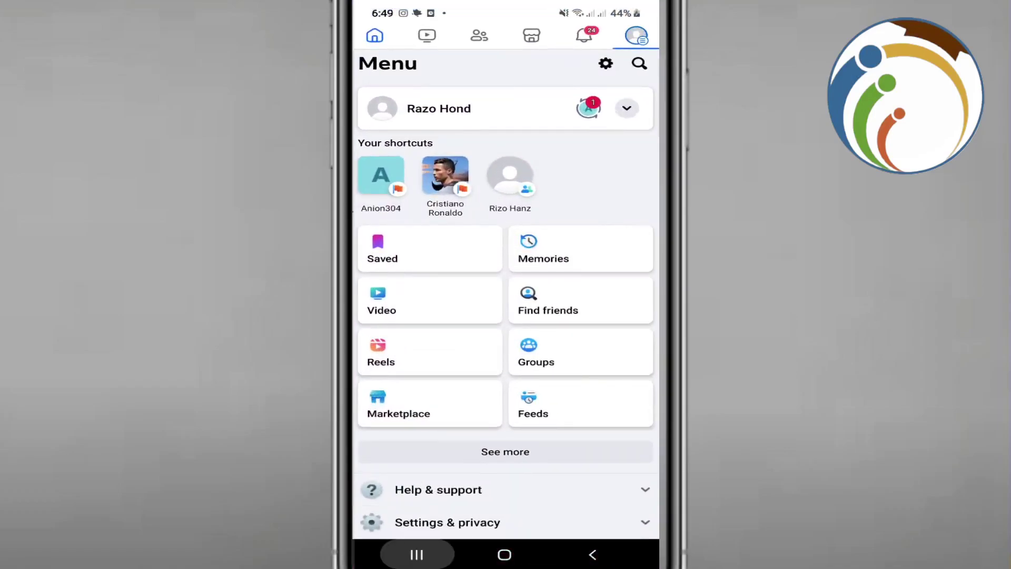
{"action": "left_click", "coordinate": [506, 252]}
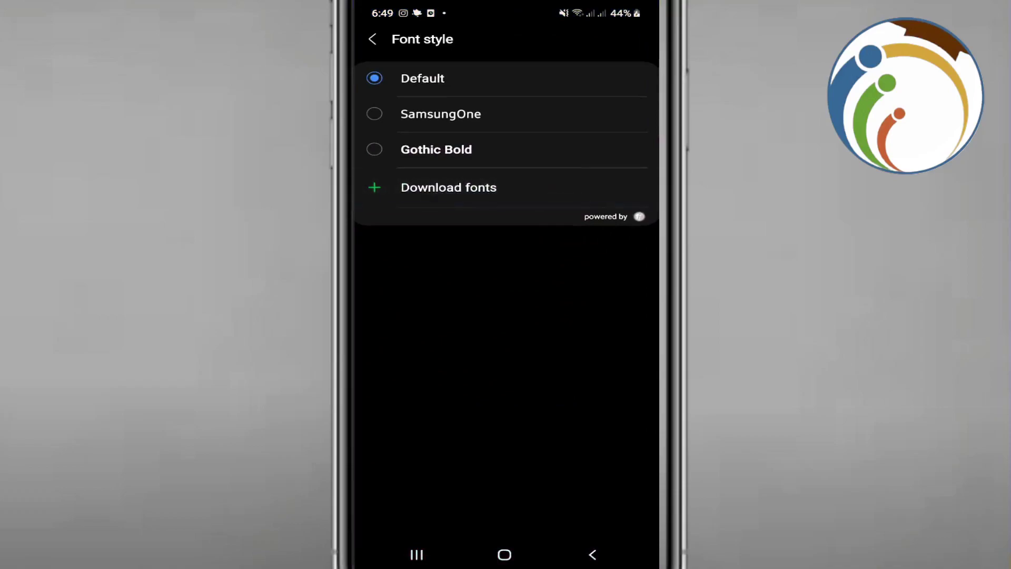
{"action": "left_click", "coordinate": [417, 555]}
{"action": "left_click", "coordinate": [507, 261]}
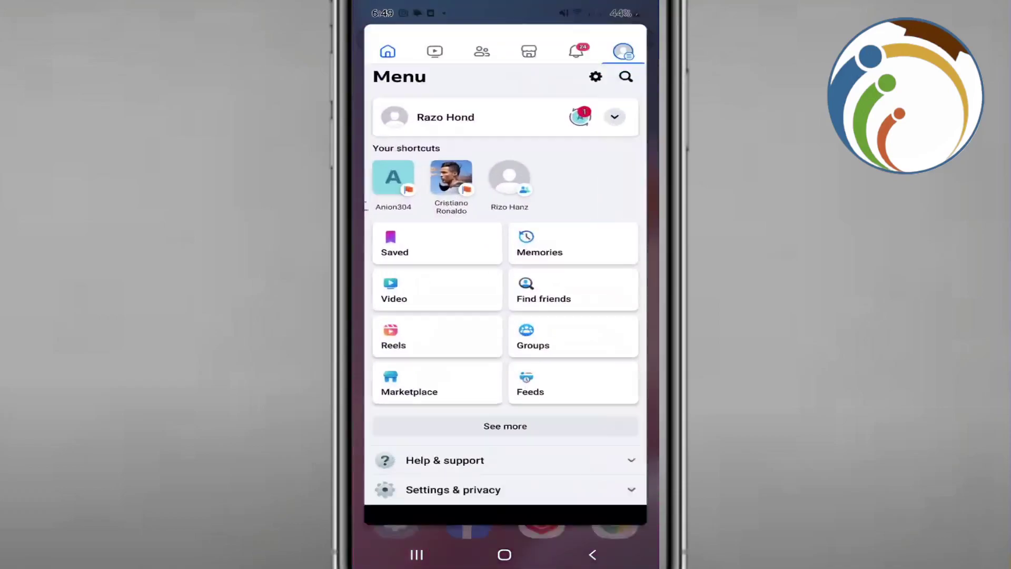